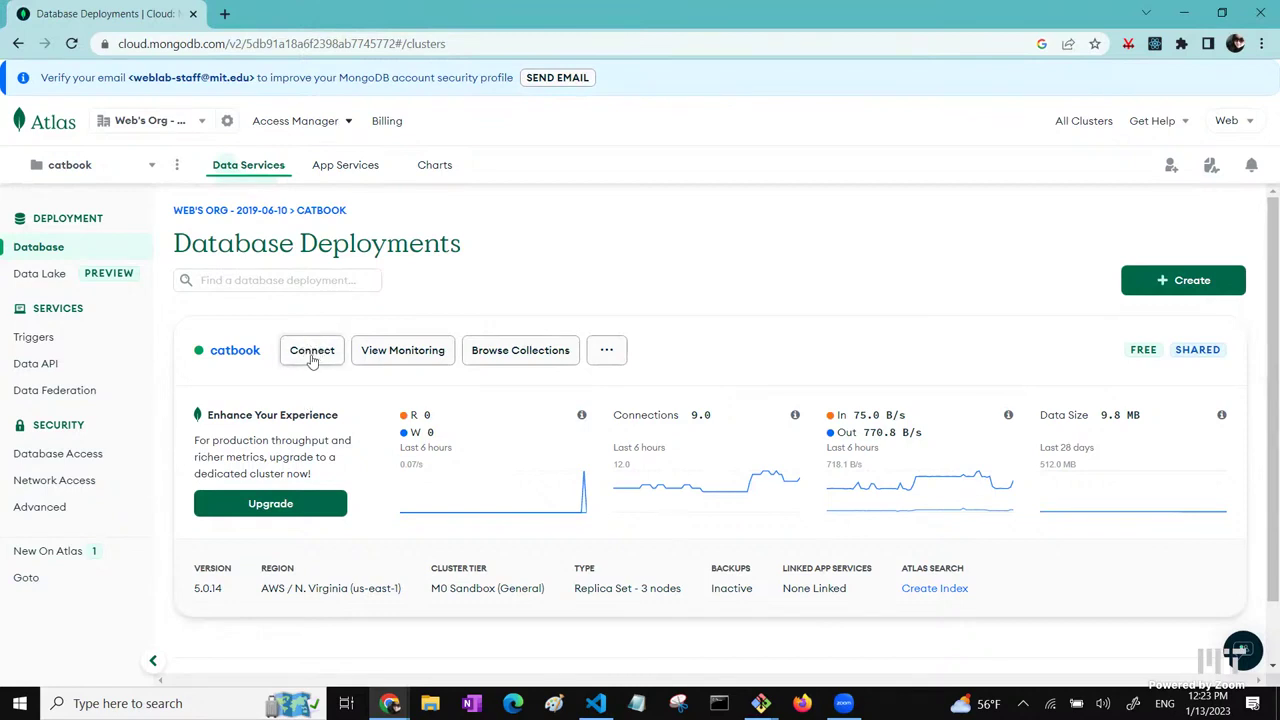
Open the catbook cluster's connection options and display the connection string for connecting an application
{"action": "left_click", "coordinate": [312, 352]}
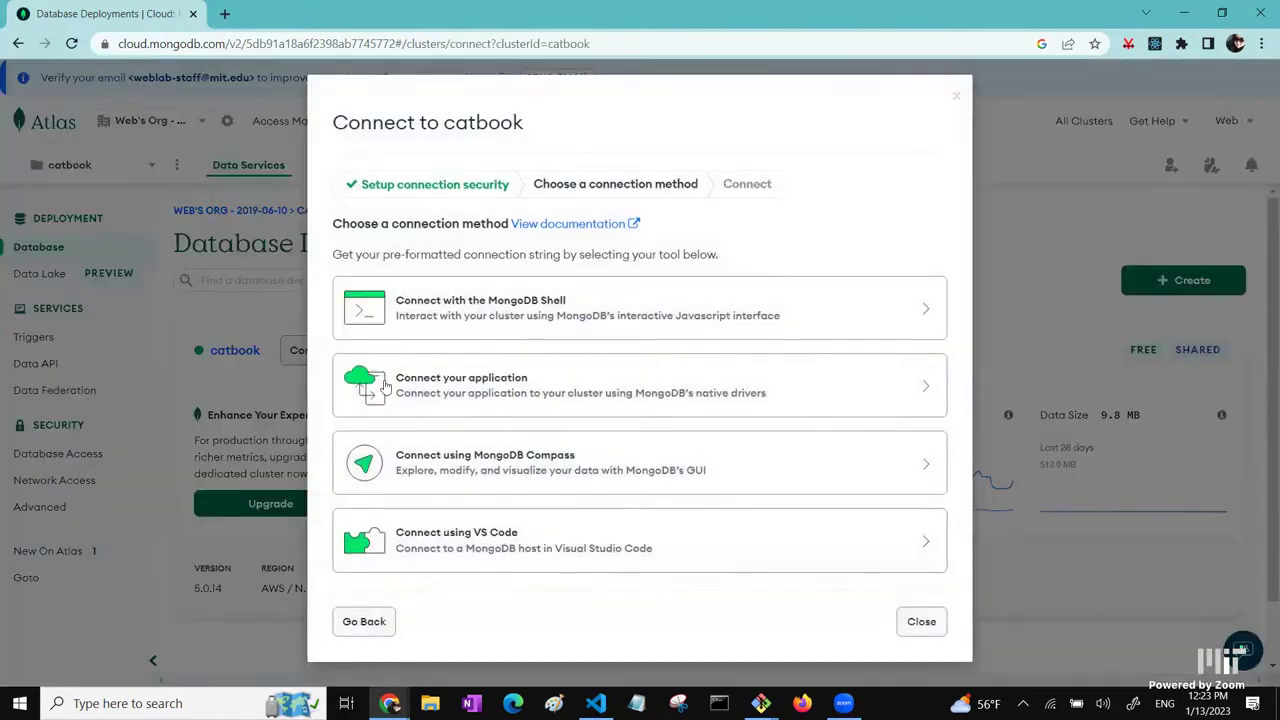
{"action": "left_click", "coordinate": [511, 392]}
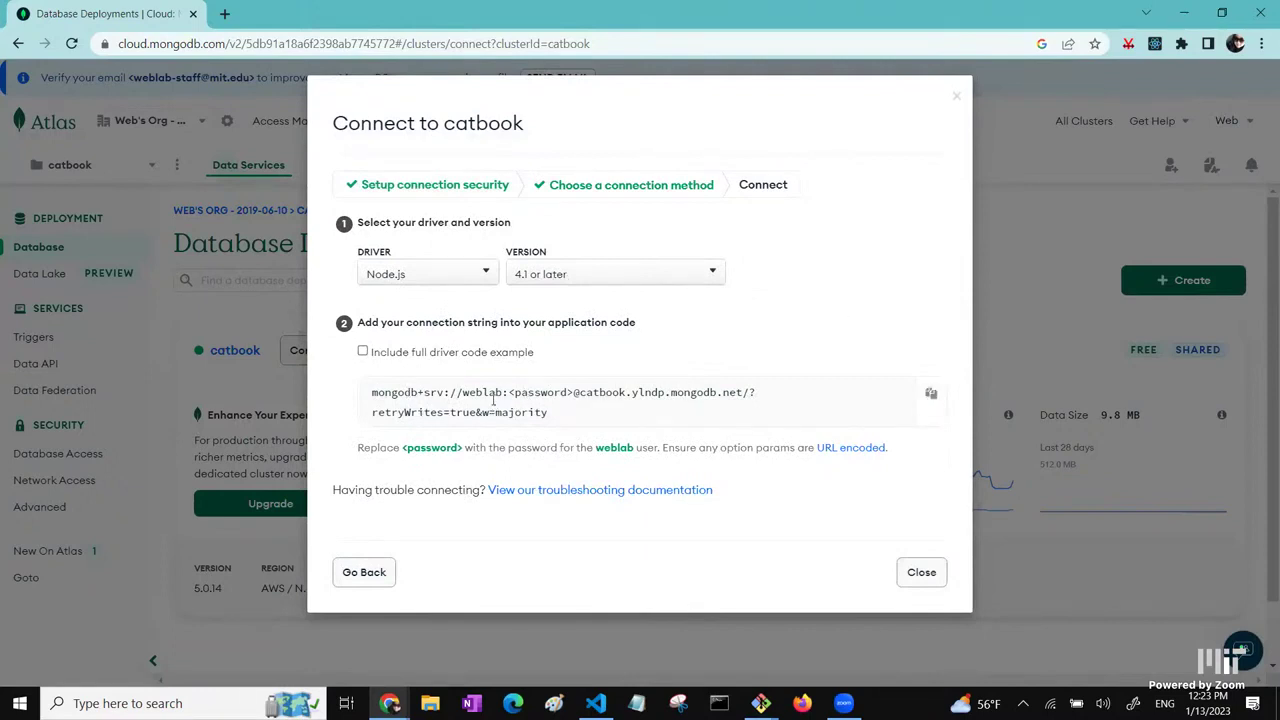
Switch to VS Code, open server.js from the server folder and highlight the mongoConnectionURL constant
{"action": "left_click", "coordinate": [596, 703]}
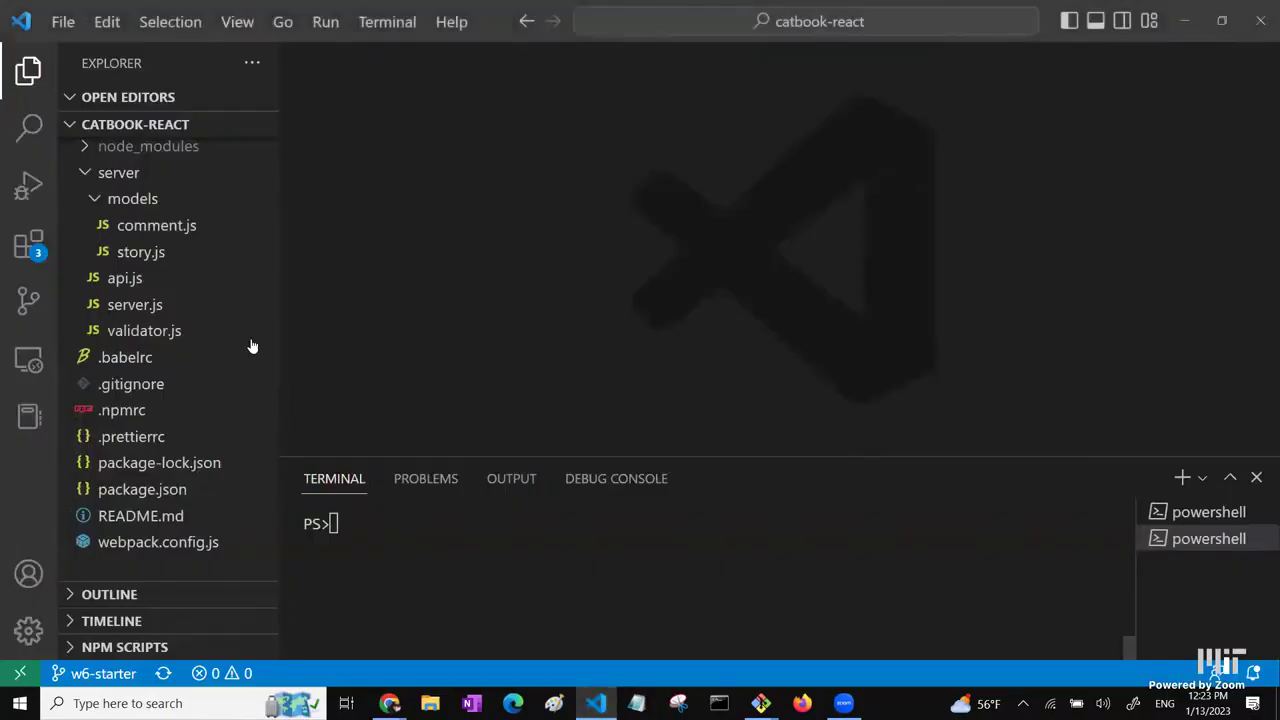
{"action": "left_click", "coordinate": [172, 306]}
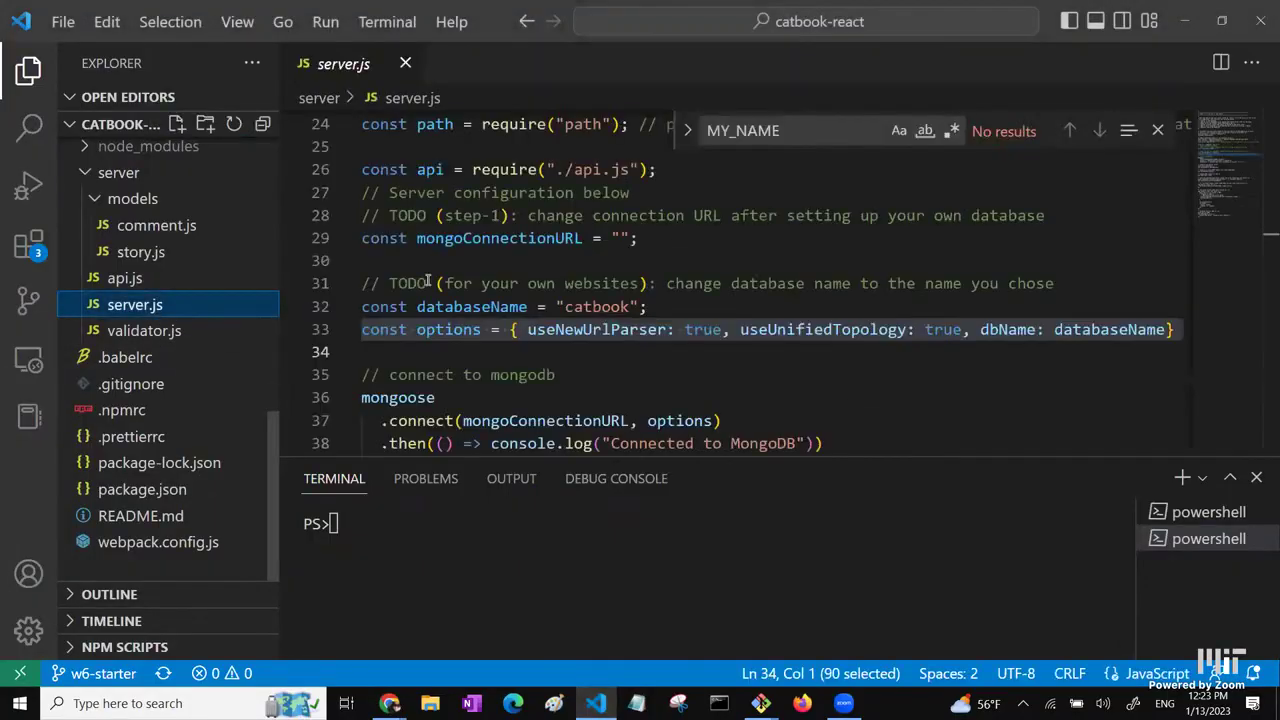
{"action": "scroll", "coordinate": [428, 283], "scroll_direction": "up", "scroll_amount": 1}
{"action": "triple_click", "coordinate": [493, 294]}
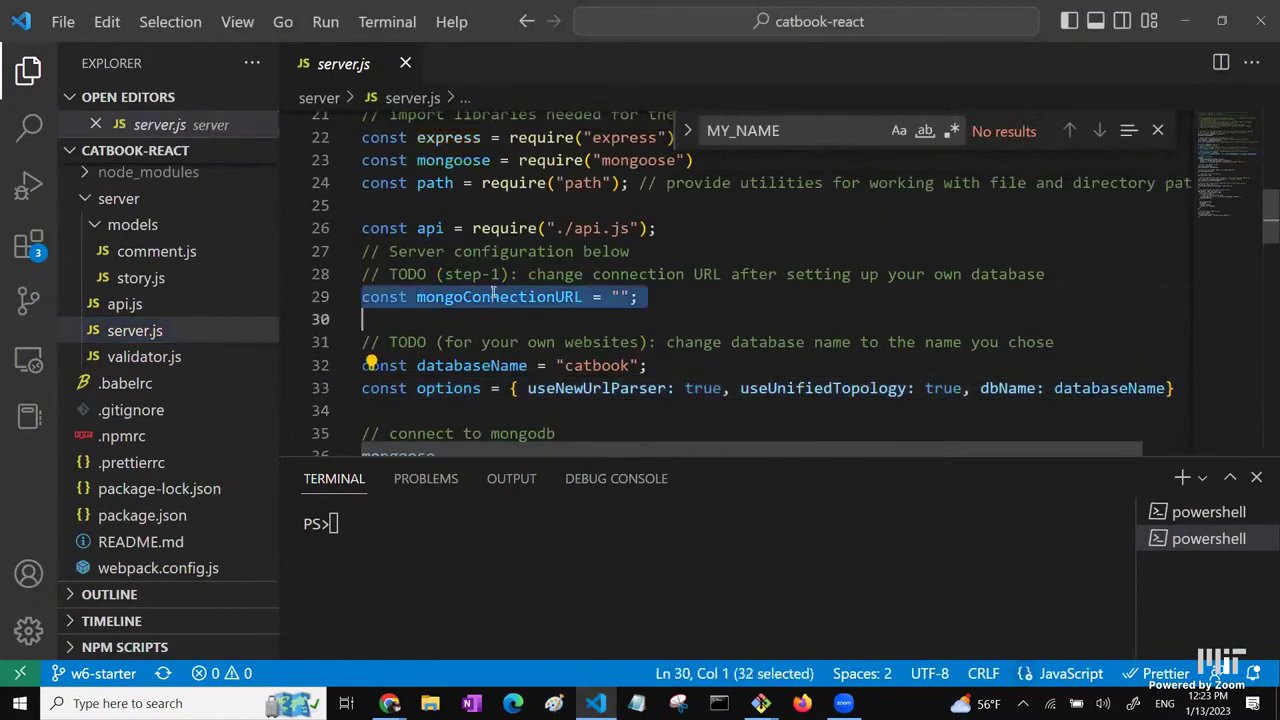
{"action": "double_click", "coordinate": [449, 296]}
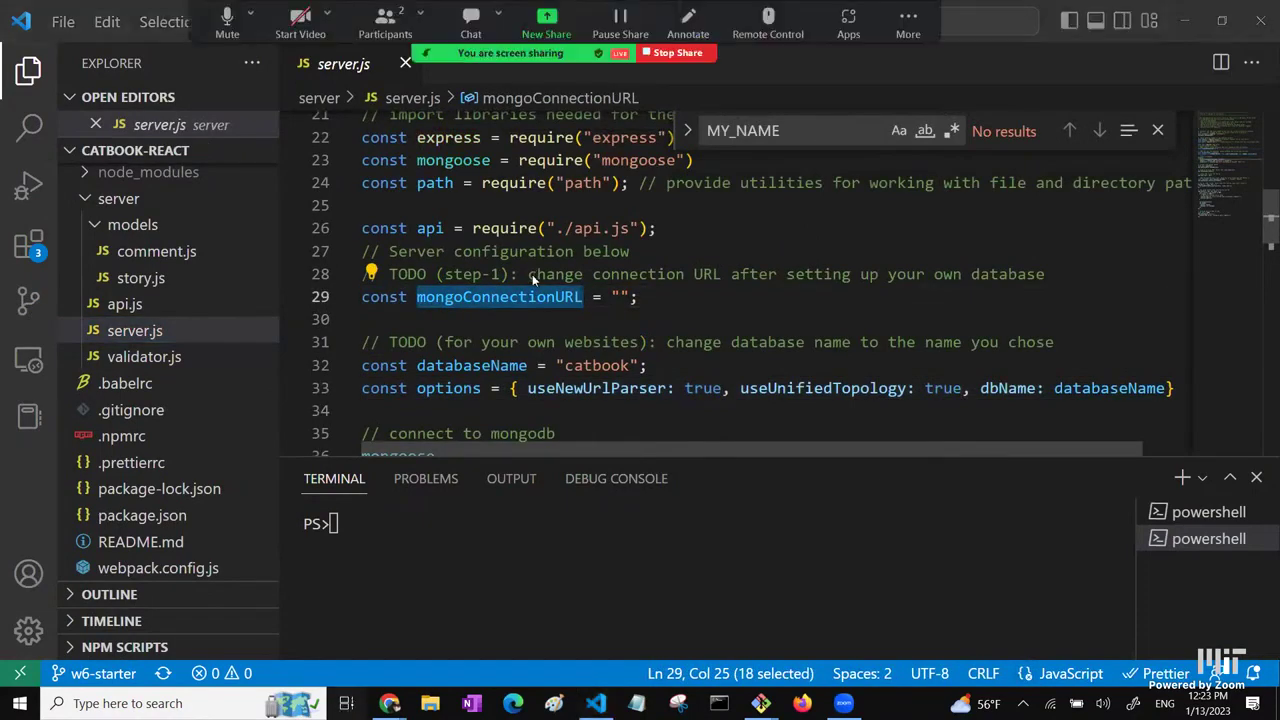
Return to Atlas in the browser and highlight the username and the password placeholder in the connection string
{"action": "key", "text": "super+Tab"}
{"action": "left_click", "coordinate": [459, 183]}
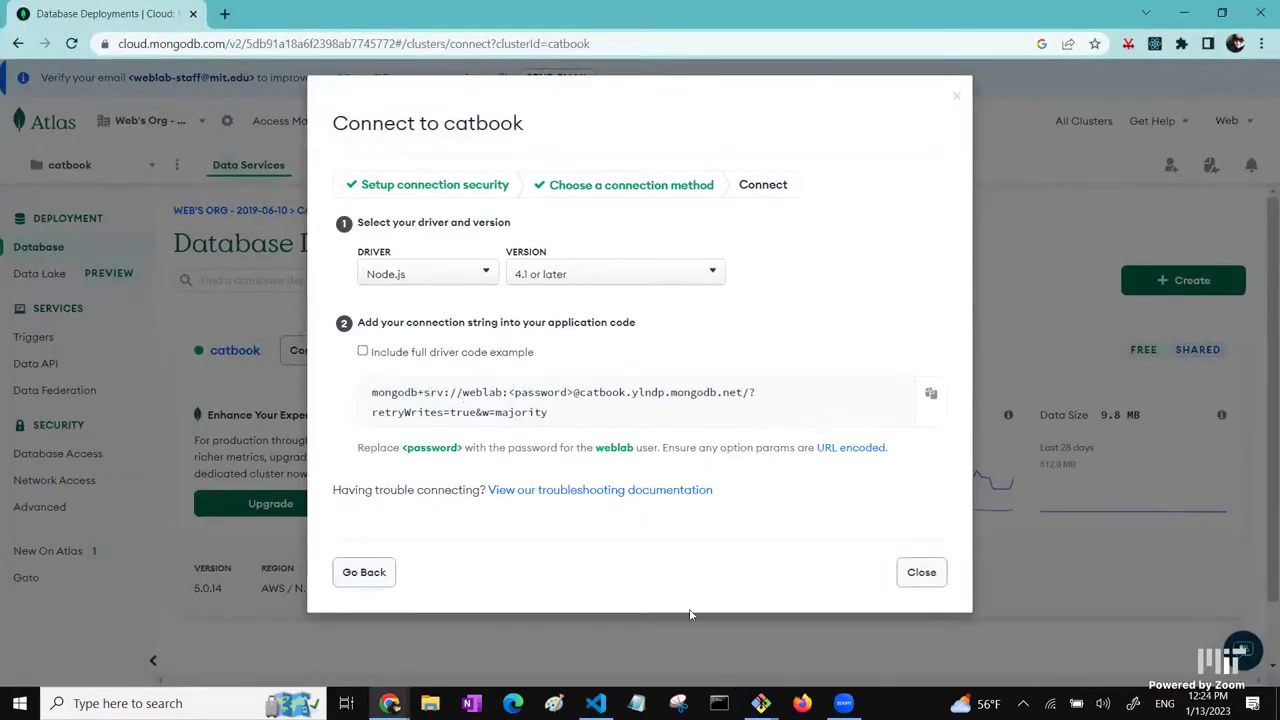
{"action": "mouse_move", "coordinate": [596, 703]}
{"action": "double_click", "coordinate": [481, 393]}
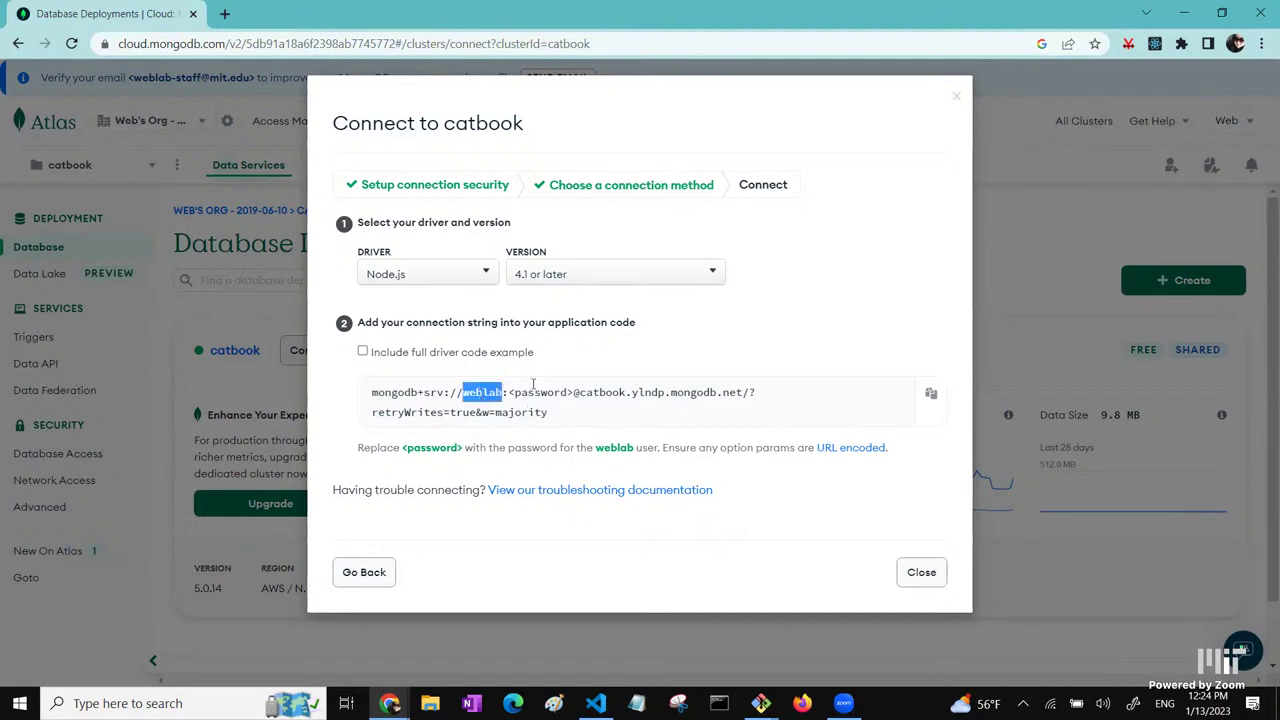
{"action": "double_click", "coordinate": [546, 392]}
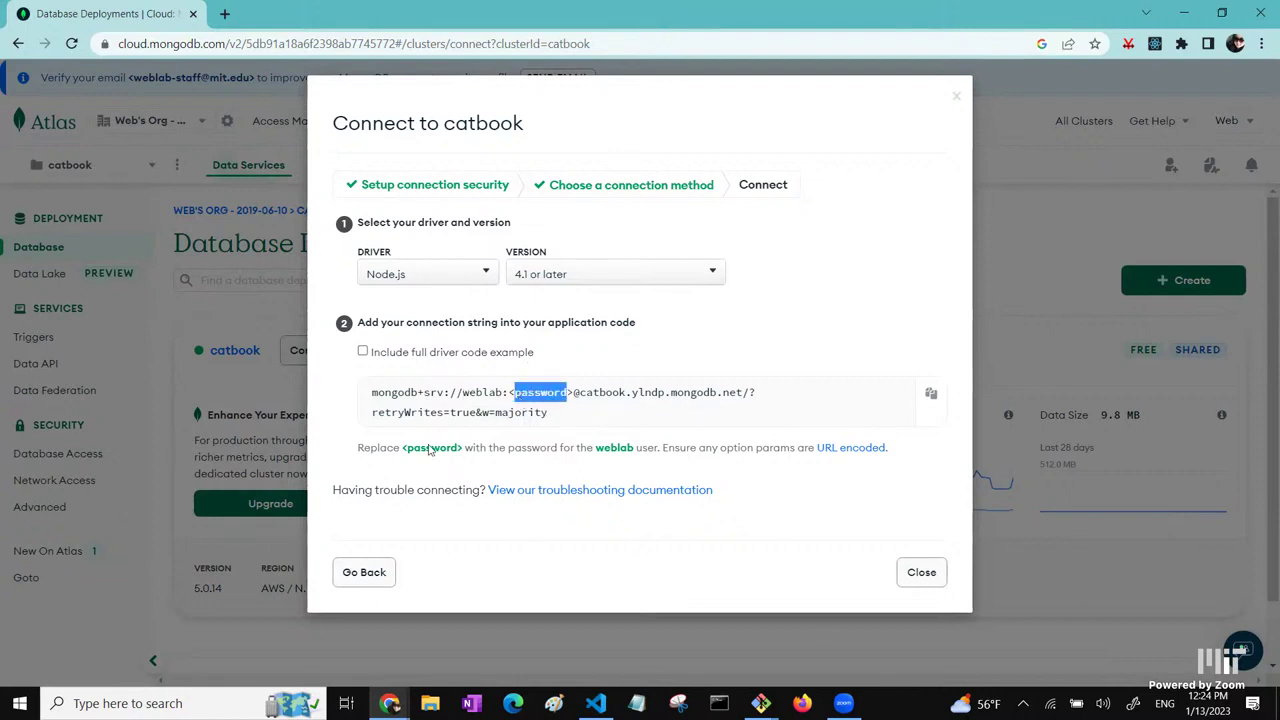
Close the connection dialog, open the catbook cluster's overview and show its collections
{"action": "left_click", "coordinate": [244, 383]}
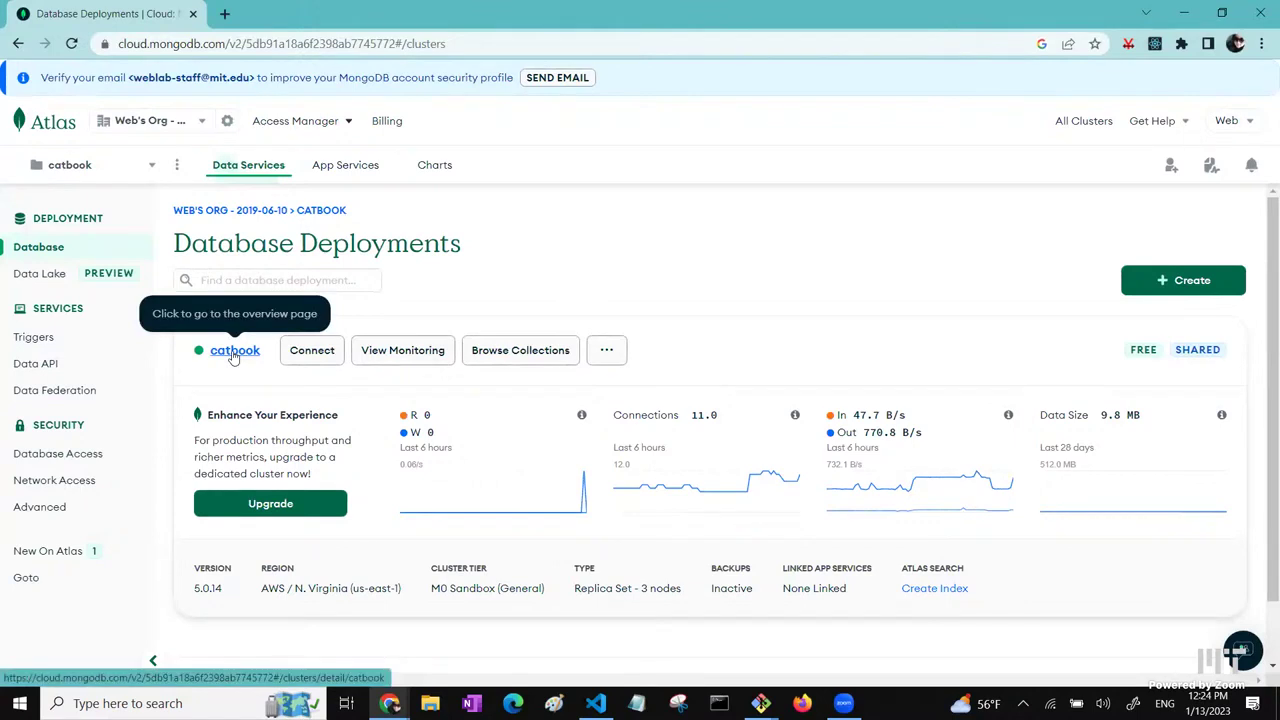
{"action": "left_click", "coordinate": [233, 355]}
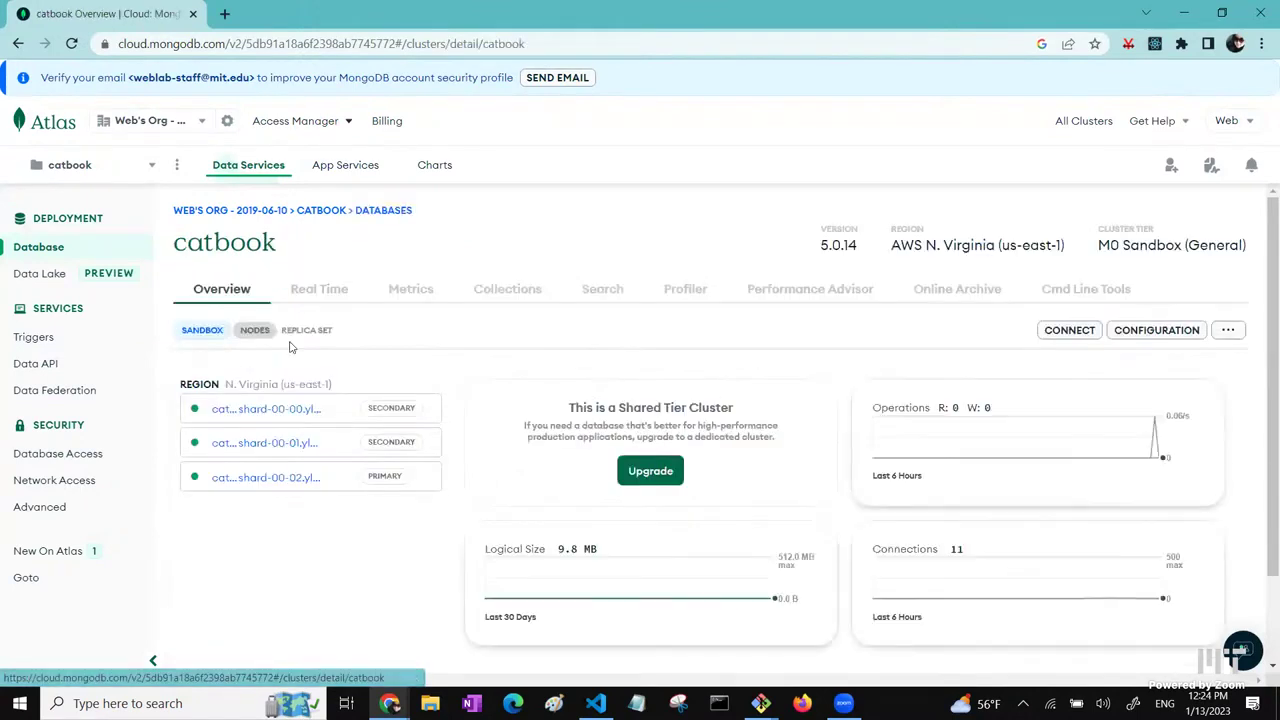
{"action": "left_click", "coordinate": [14, 44]}
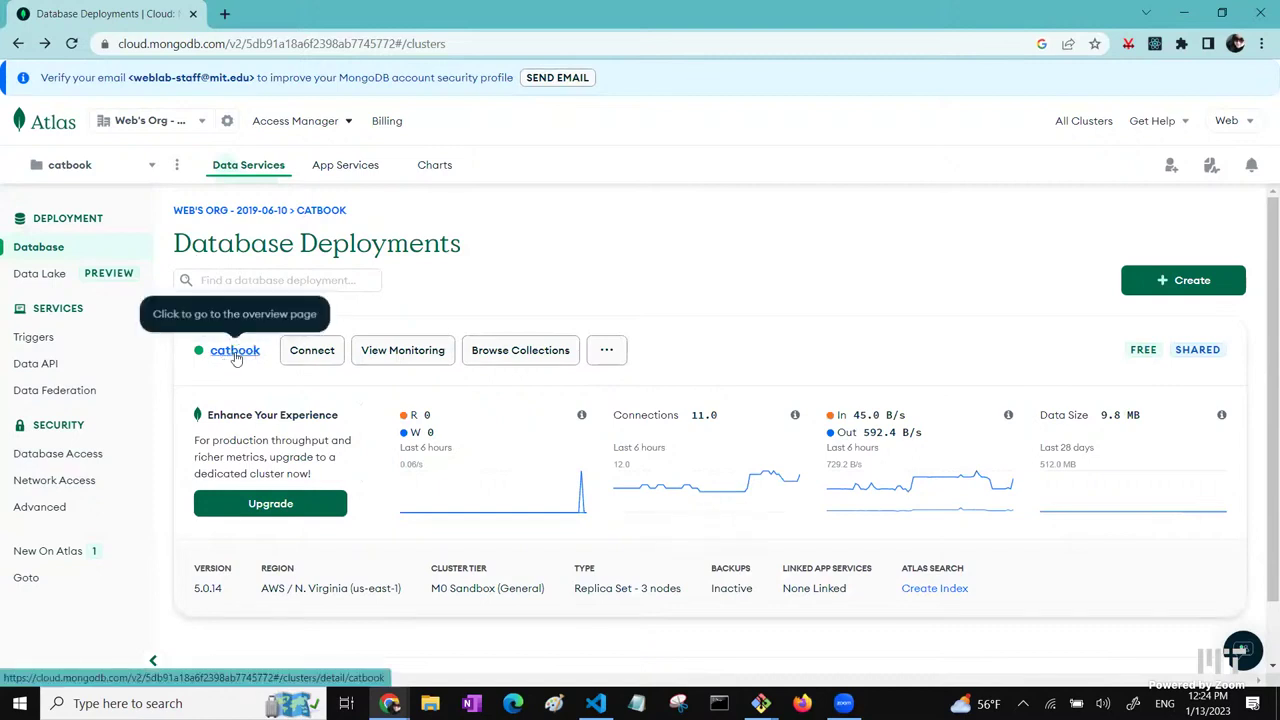
{"action": "left_click", "coordinate": [236, 356]}
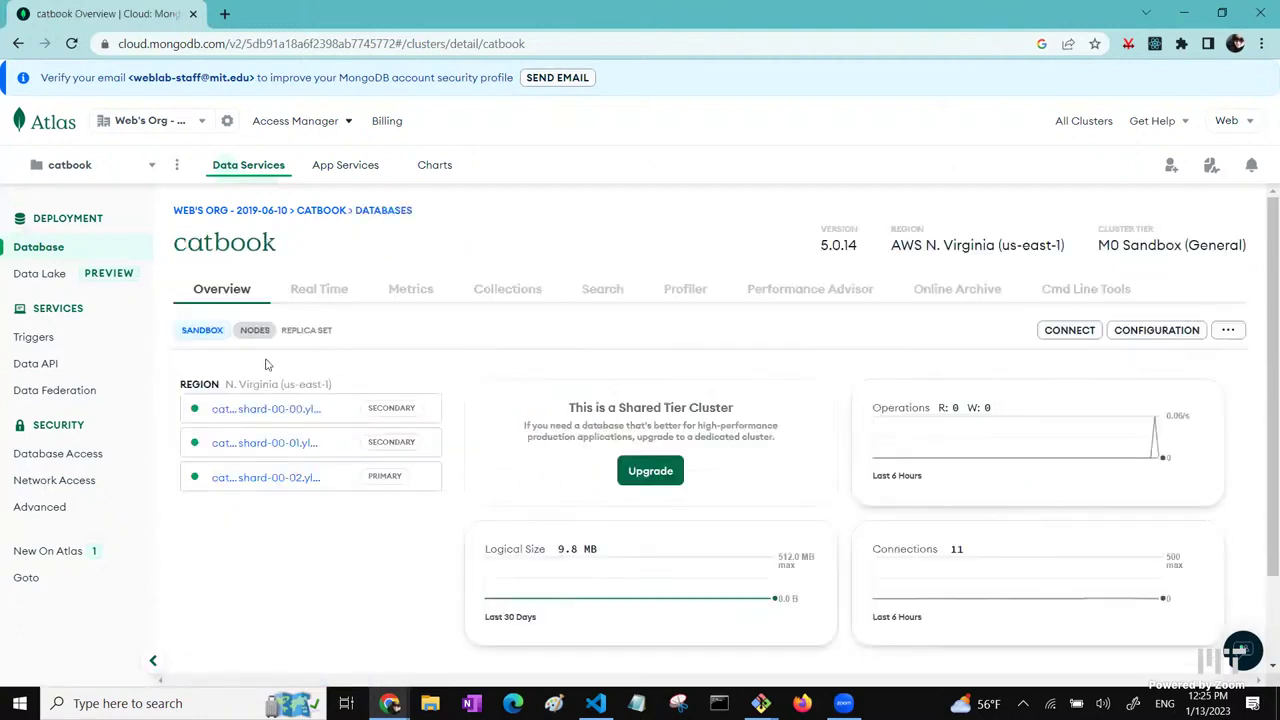
{"action": "left_click", "coordinate": [512, 298]}
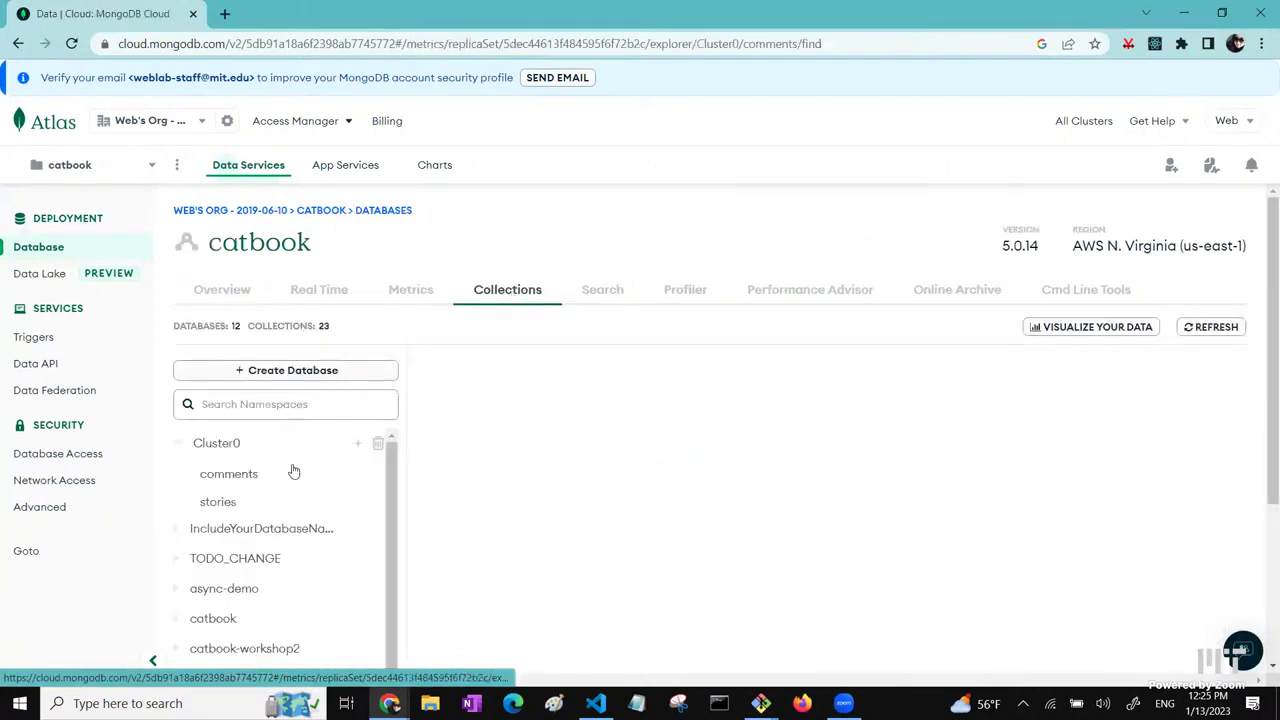
Look through the cluster's list of databases, collapsing the Cluster0 entry
{"action": "scroll", "coordinate": [275, 537], "scroll_direction": "down", "scroll_amount": 3}
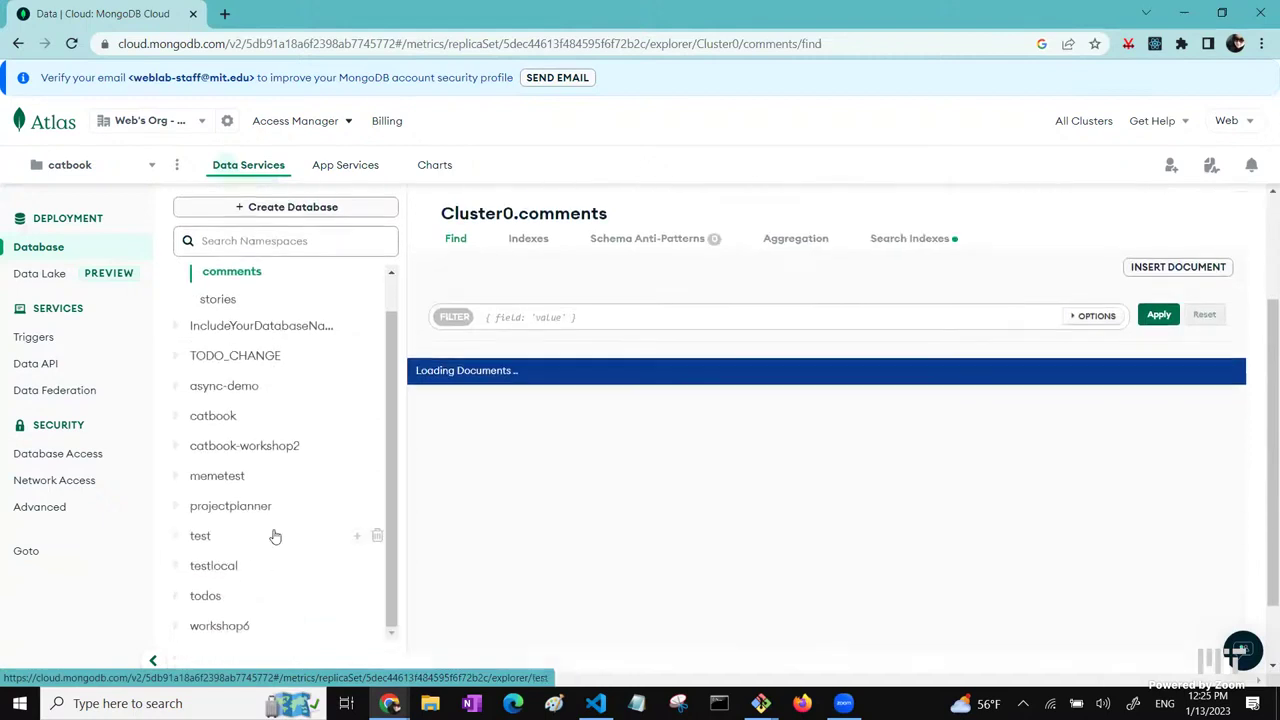
{"action": "scroll", "coordinate": [265, 487], "scroll_direction": "up", "scroll_amount": 4}
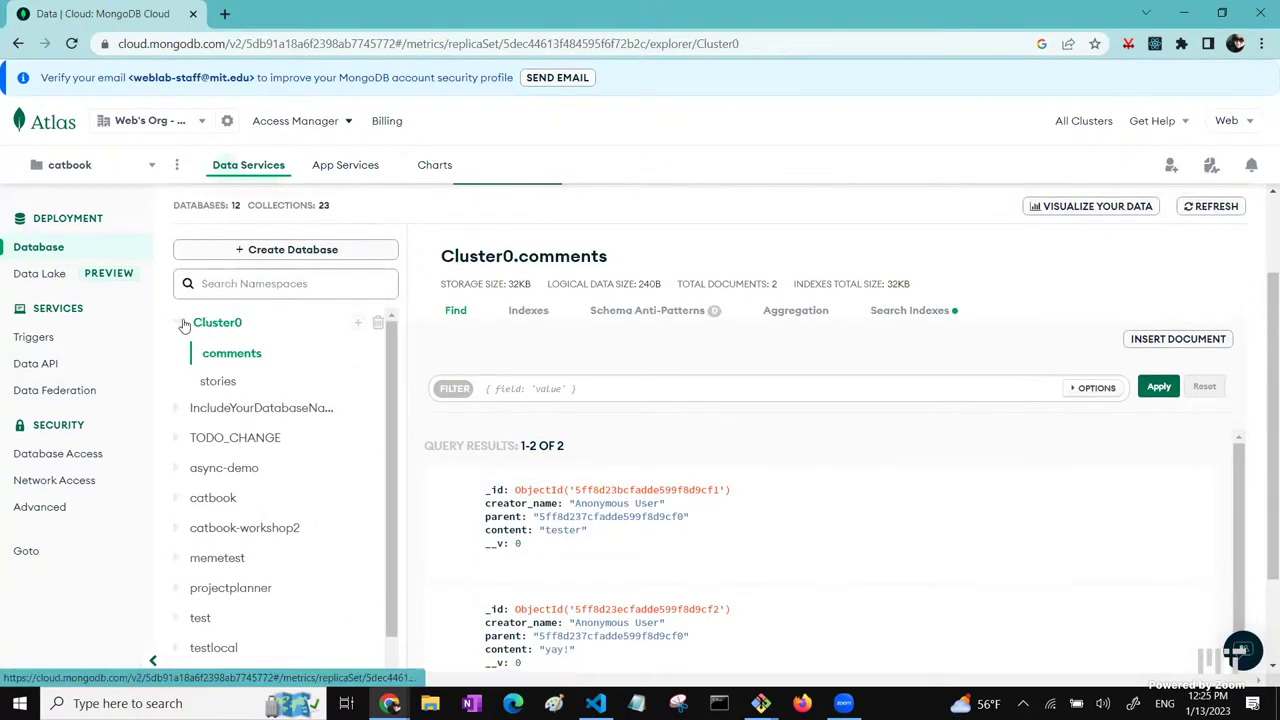
{"action": "left_click", "coordinate": [182, 323]}
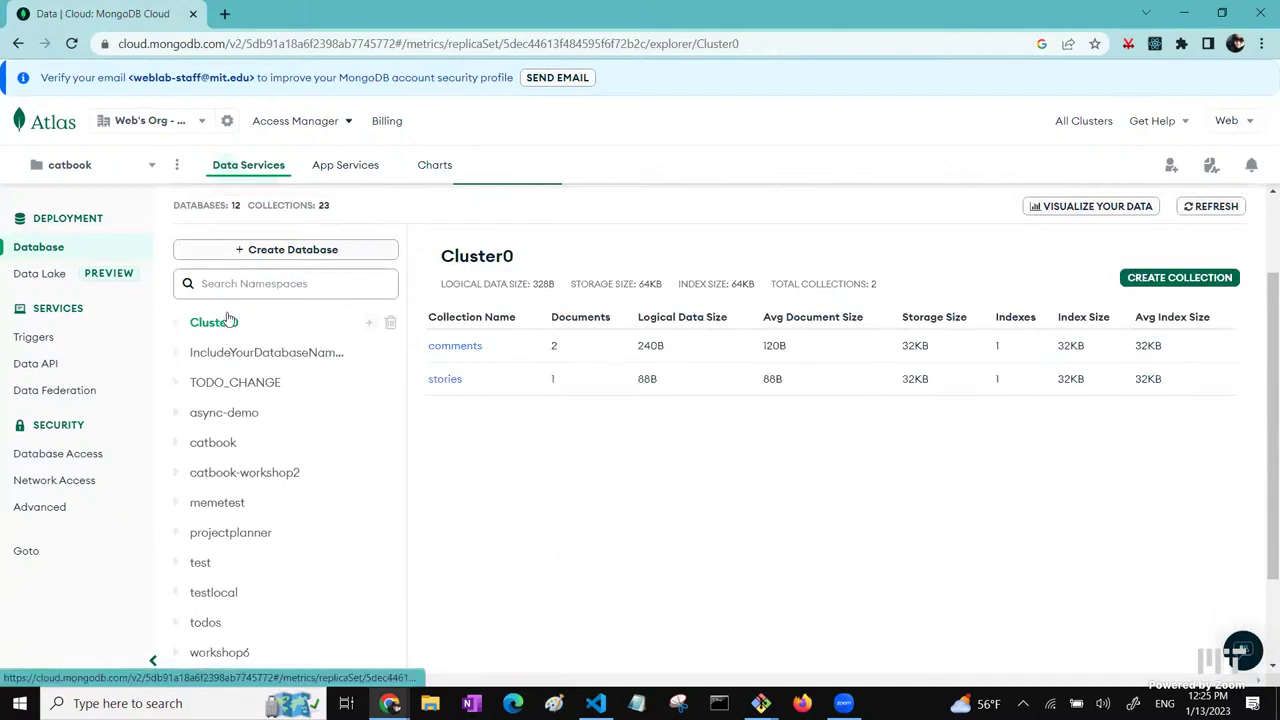
{"action": "scroll", "coordinate": [216, 620], "scroll_direction": "down", "scroll_amount": 2}
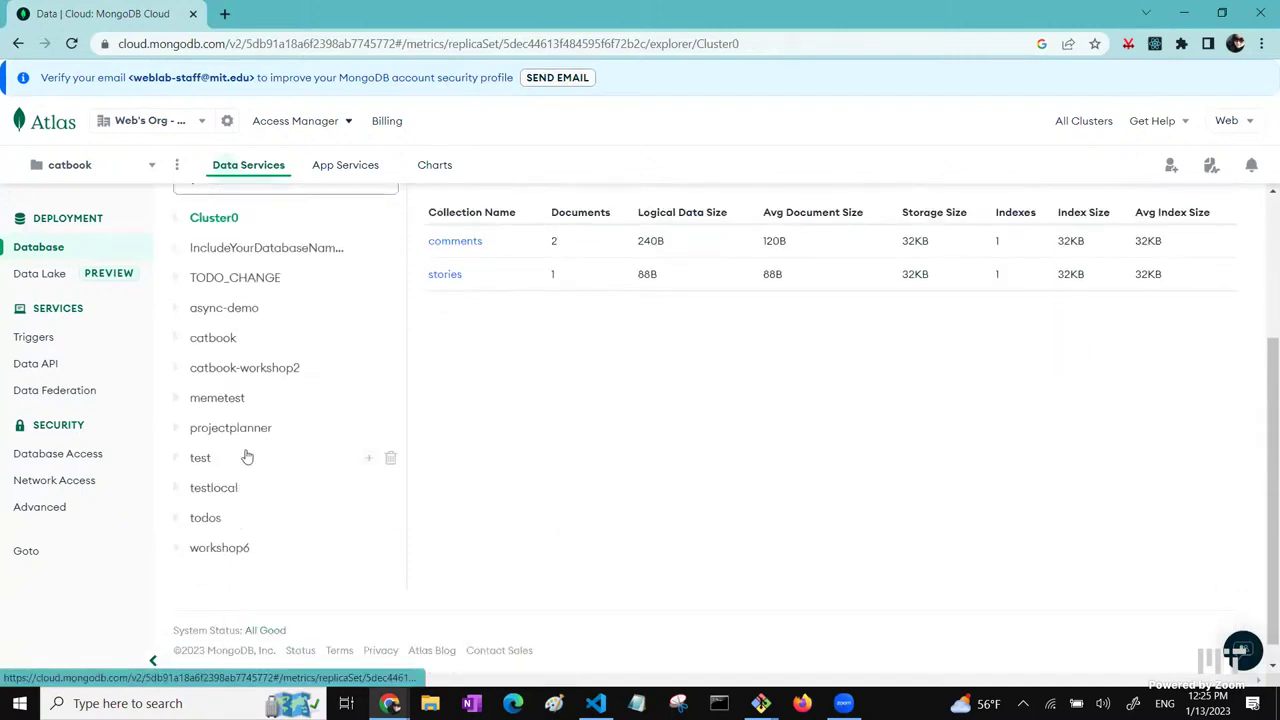
{"action": "scroll", "coordinate": [247, 457], "scroll_direction": "up", "scroll_amount": 1}
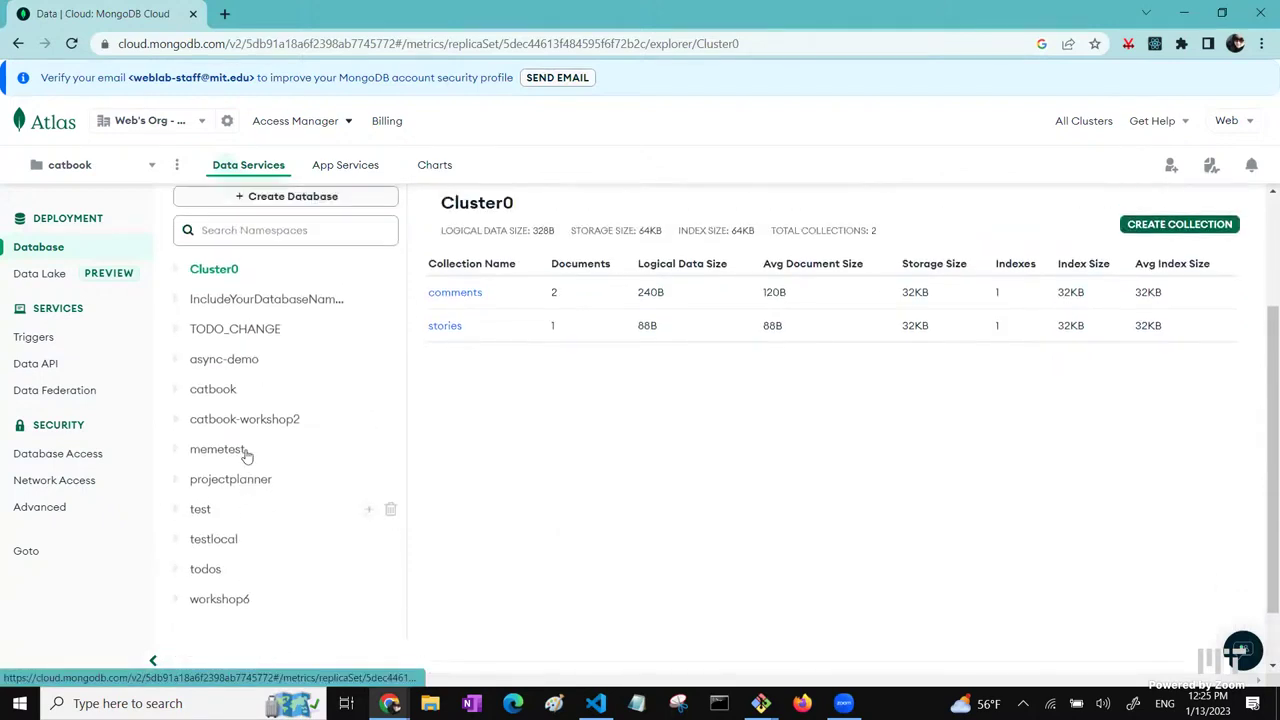
Open the stories collection of the catbook database and examine the fields of its stored documents
{"action": "left_click", "coordinate": [213, 396]}
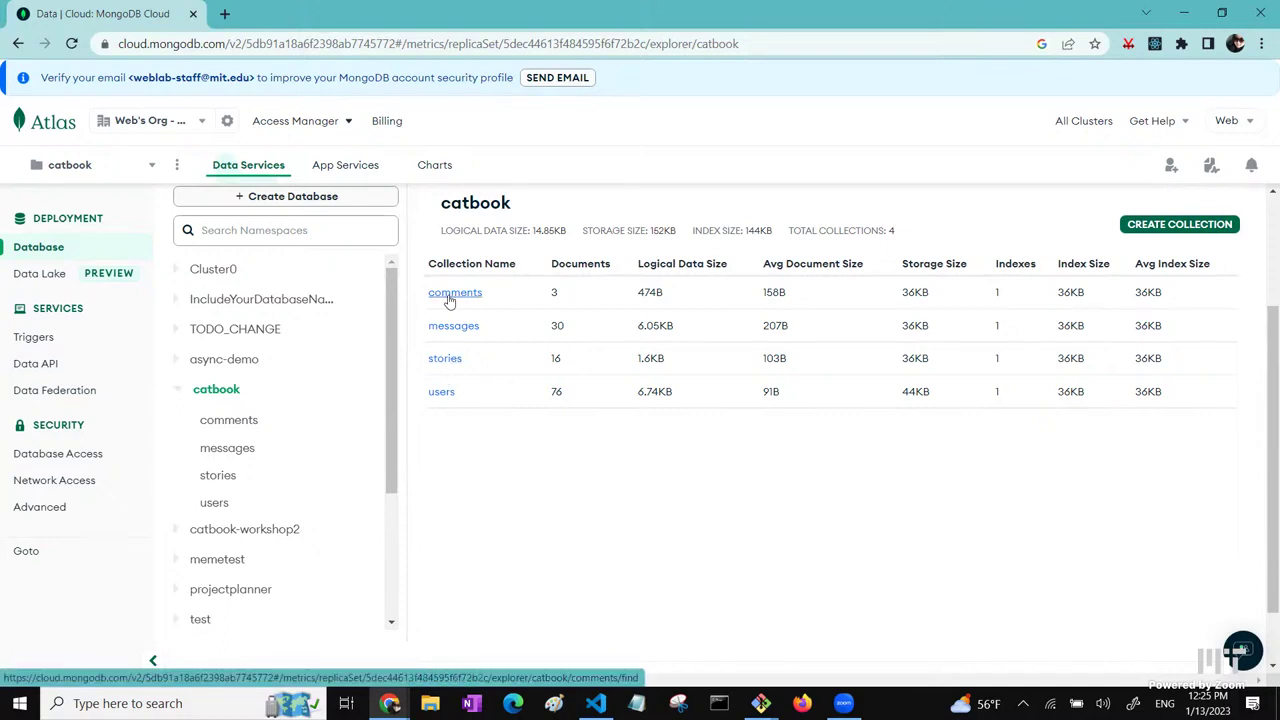
{"action": "left_click", "coordinate": [449, 358]}
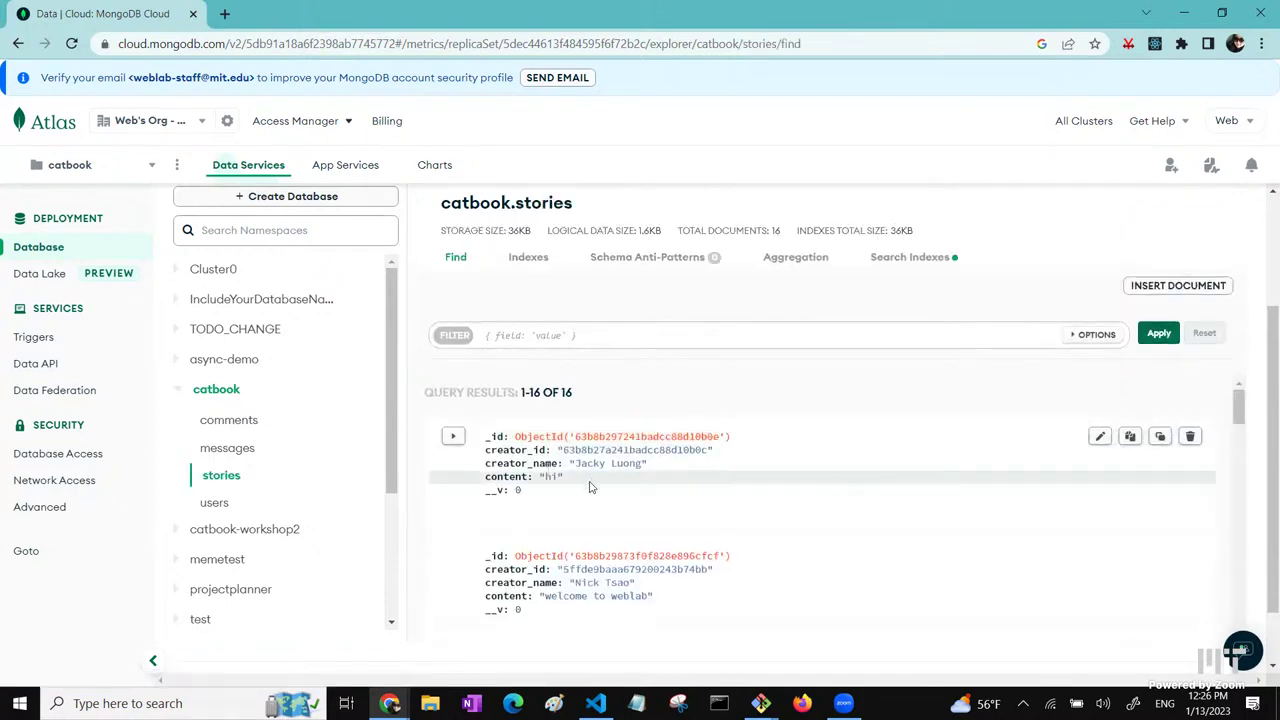
{"action": "scroll", "coordinate": [588, 490], "scroll_direction": "down", "scroll_amount": 5}
{"action": "scroll", "coordinate": [591, 494], "scroll_direction": "up", "scroll_amount": 5}
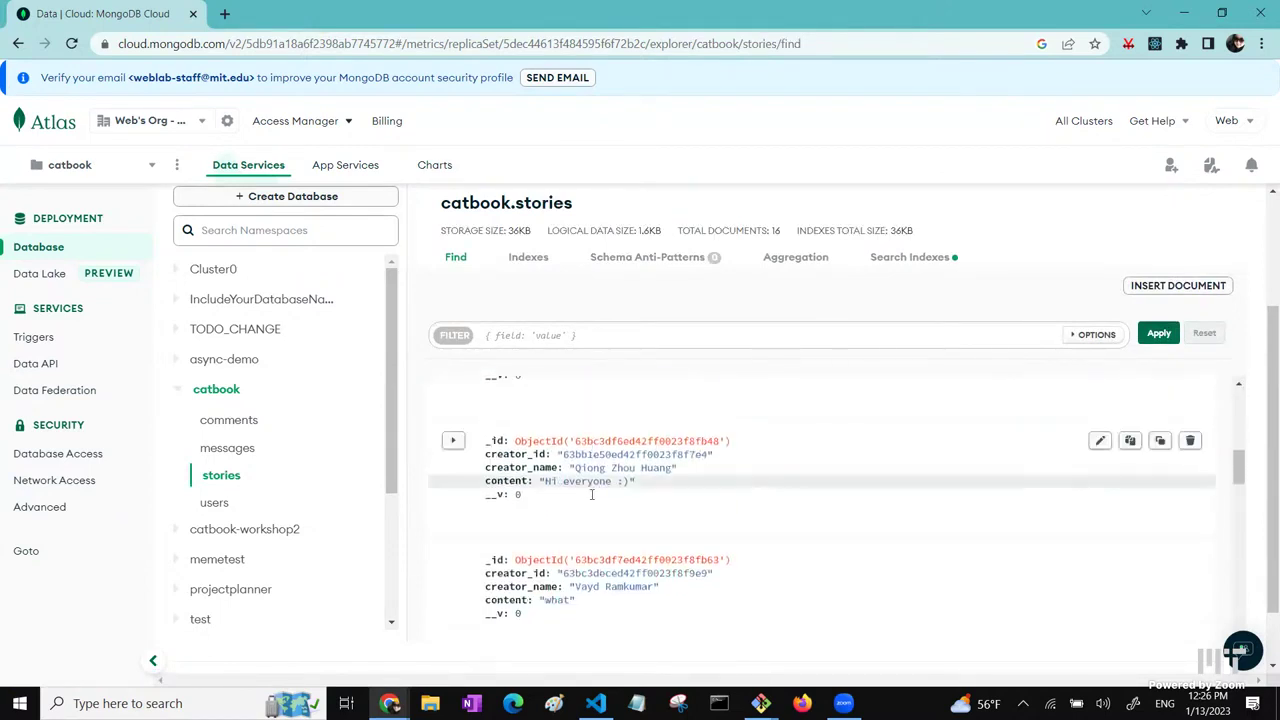
{"action": "scroll", "coordinate": [533, 527], "scroll_direction": "down", "scroll_amount": 1}
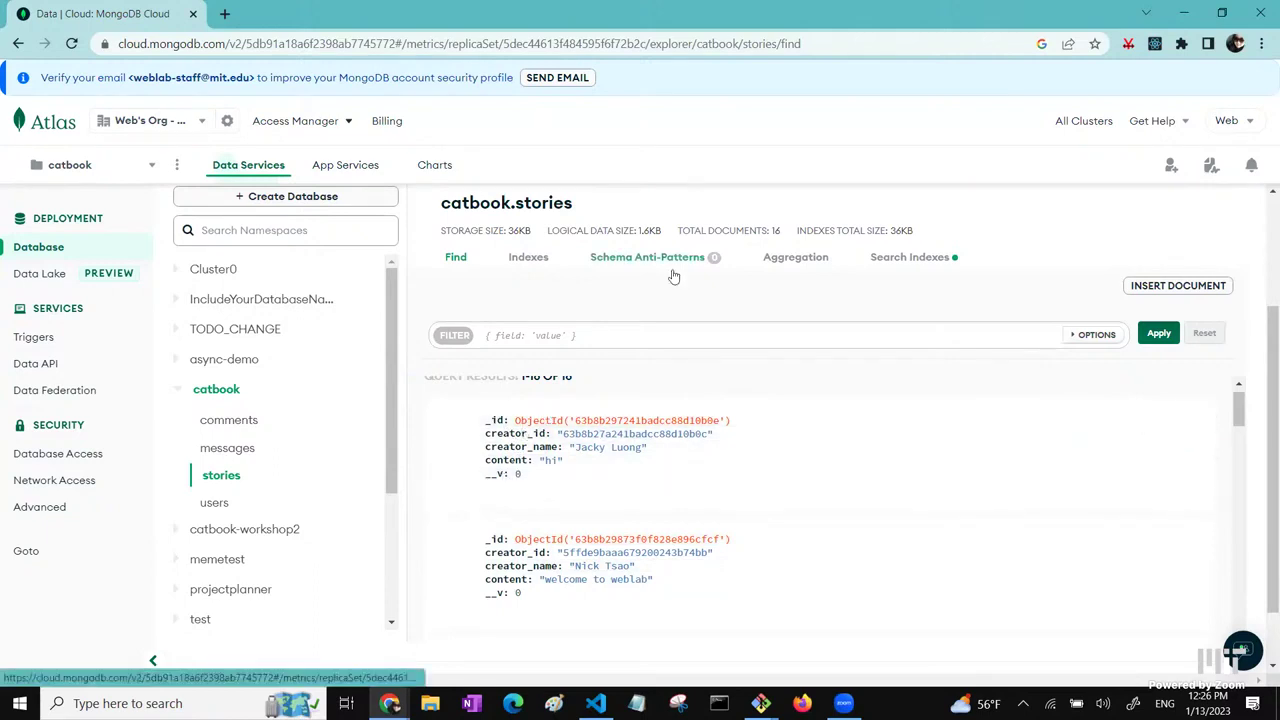
{"action": "scroll", "coordinate": [643, 305], "scroll_direction": "up", "scroll_amount": 1}
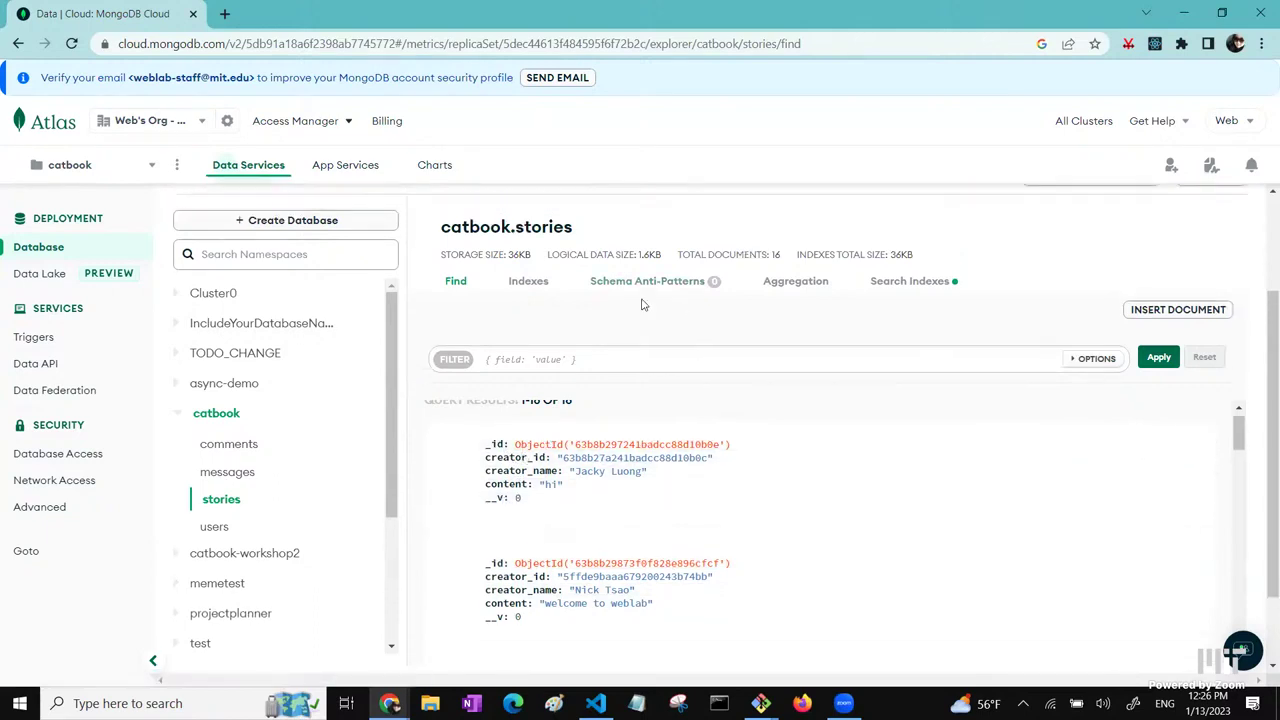
{"action": "scroll", "coordinate": [549, 465], "scroll_direction": "down", "scroll_amount": 1}
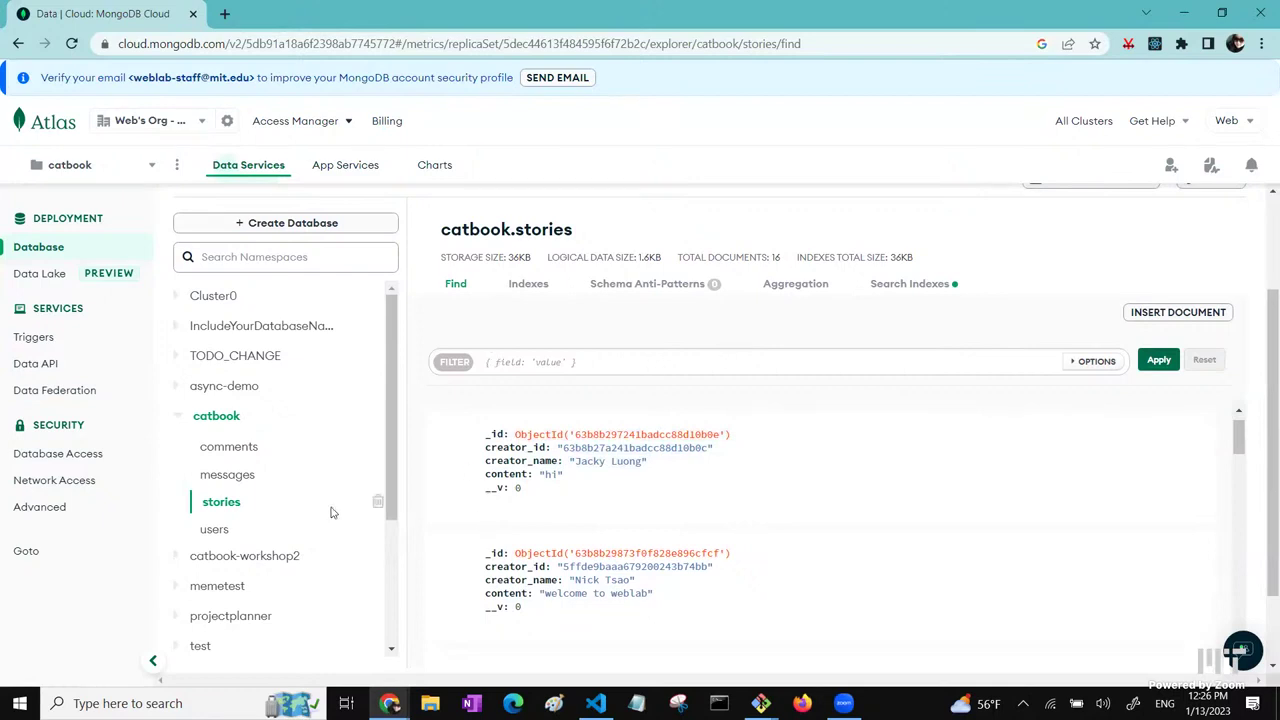
{"action": "scroll", "coordinate": [548, 480], "scroll_direction": "down", "scroll_amount": 2}
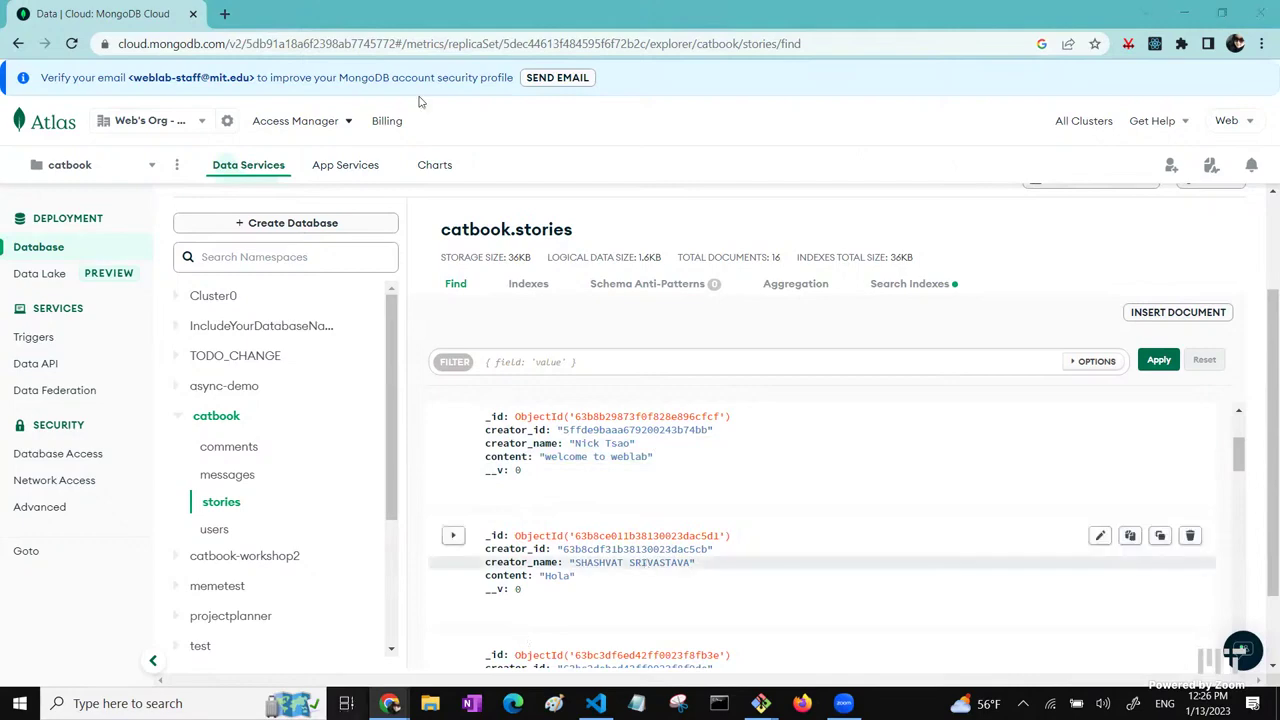
Switch to the slide presentation and advance past the MongoDB Atlas Demo slide to "Putting Everything Together!"
{"action": "key", "text": "super+Tab"}
{"action": "left_click", "coordinate": [750, 190]}
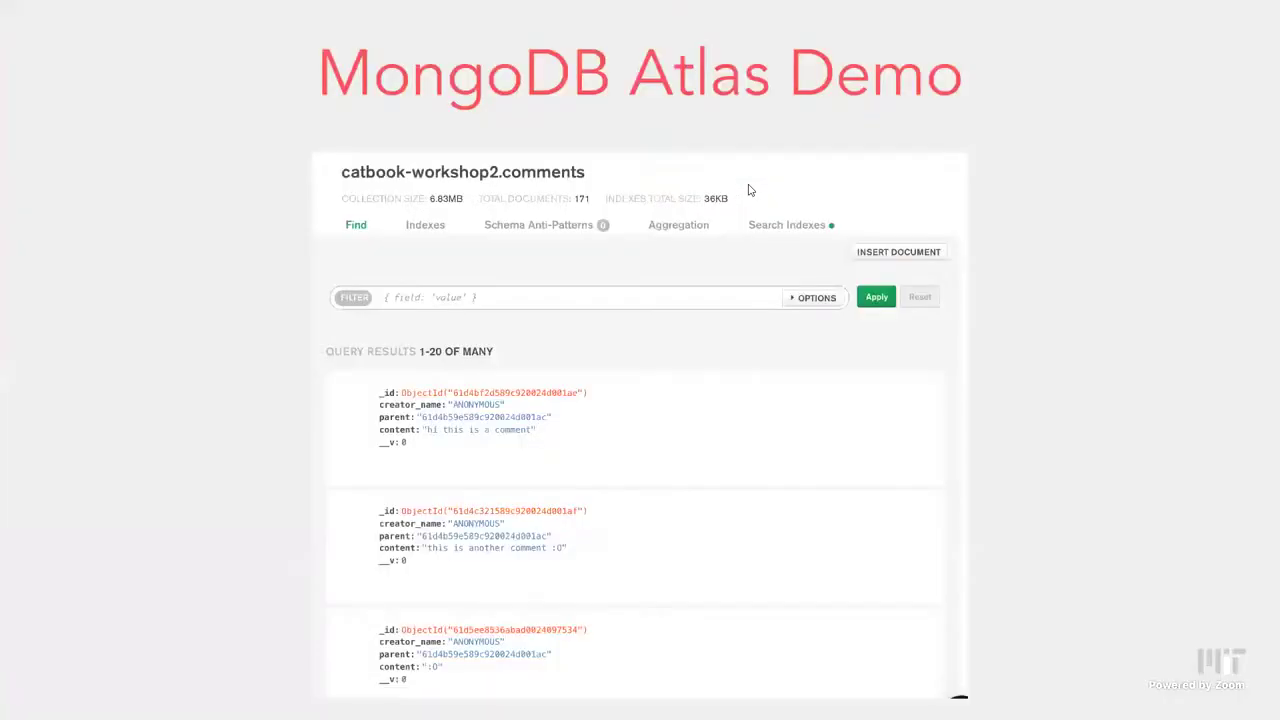
{"action": "key", "text": "Right"}
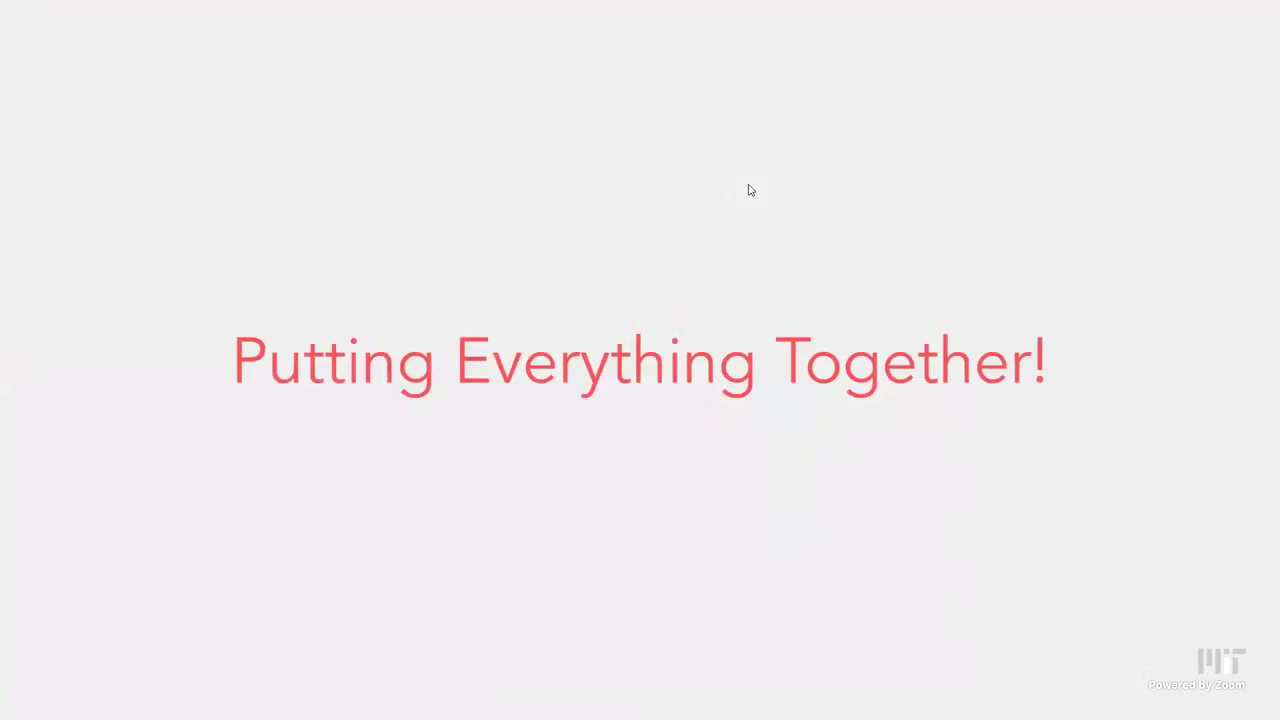